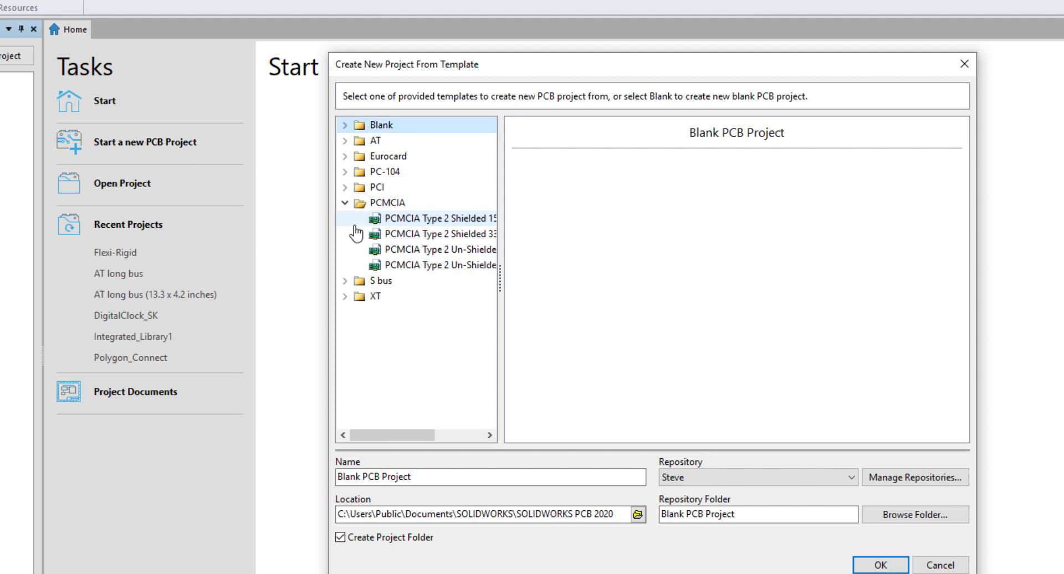
- Preview the shielded and un-shielded PCMCIA Type 2 project templates
left_click(430, 220)
left_click(432, 235)
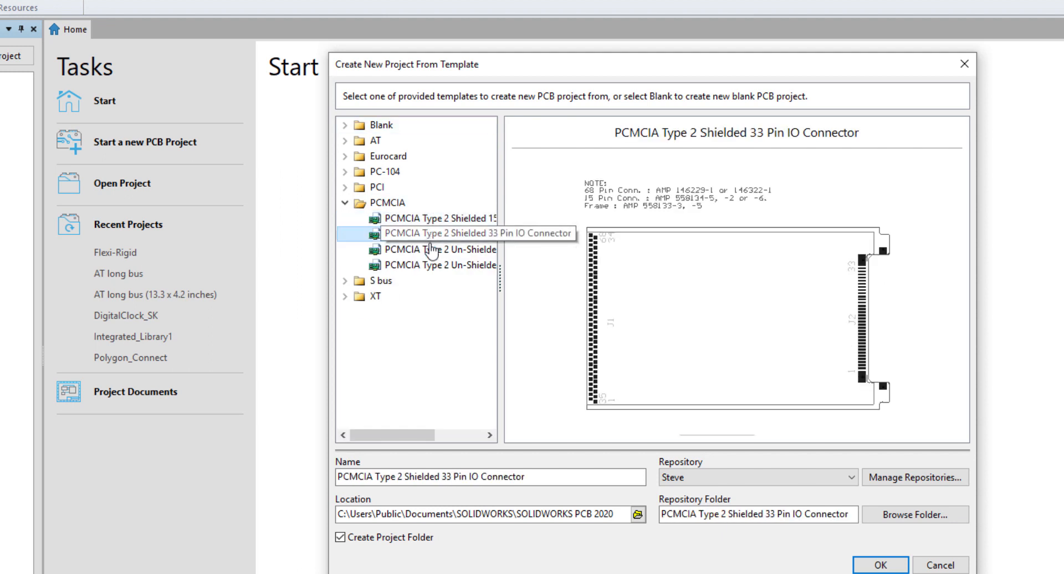
left_click(433, 251)
left_click(432, 266)
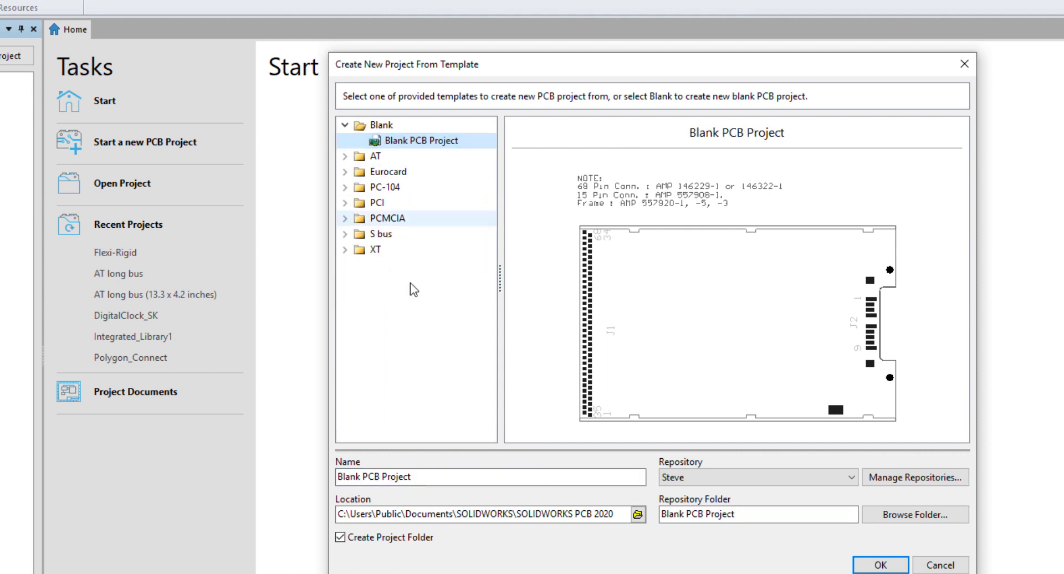
- Create a blank PCB project named Main Board, choosing its version control repository
left_click_drag(491, 476, 340, 483)
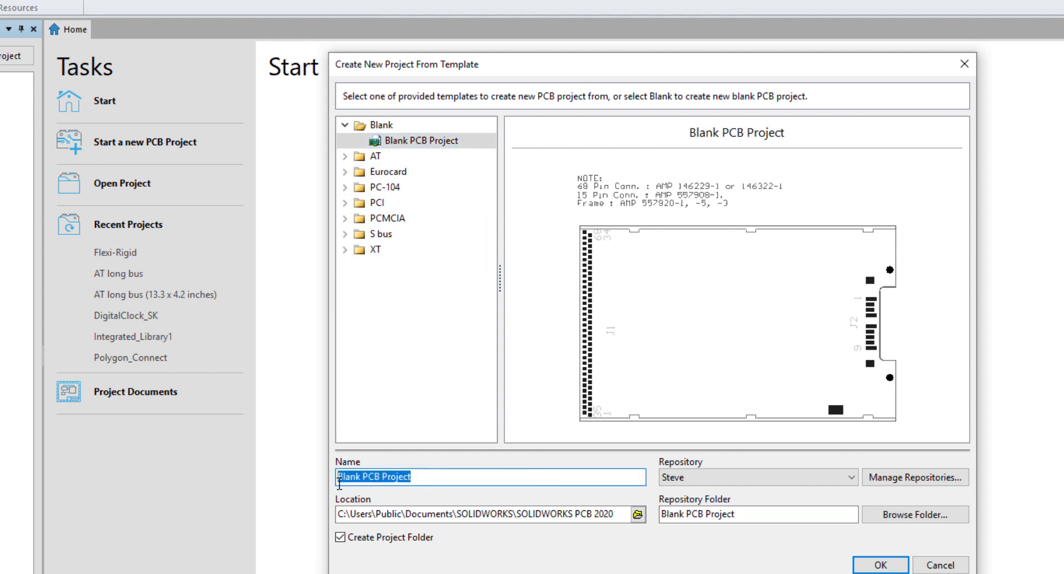
type("Mai")
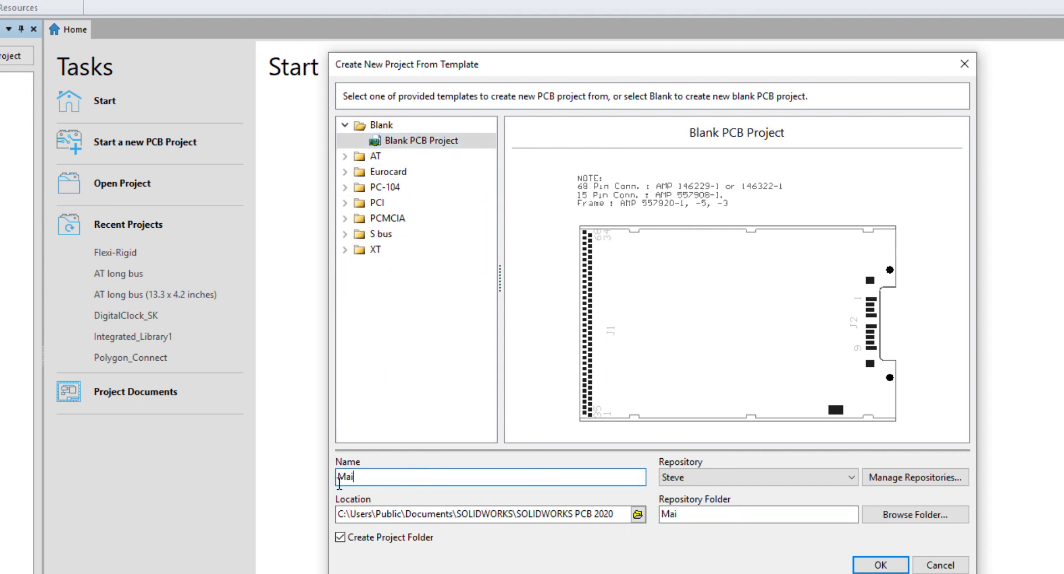
type("n Board")
left_click(851, 478)
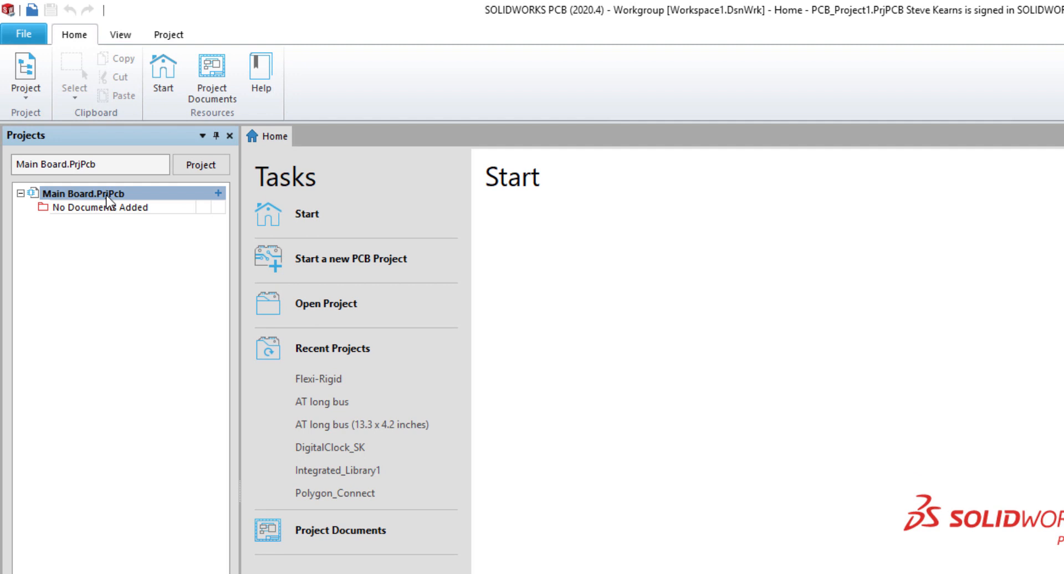
- Add a new schematic document to the Main Board project
right_click(107, 200)
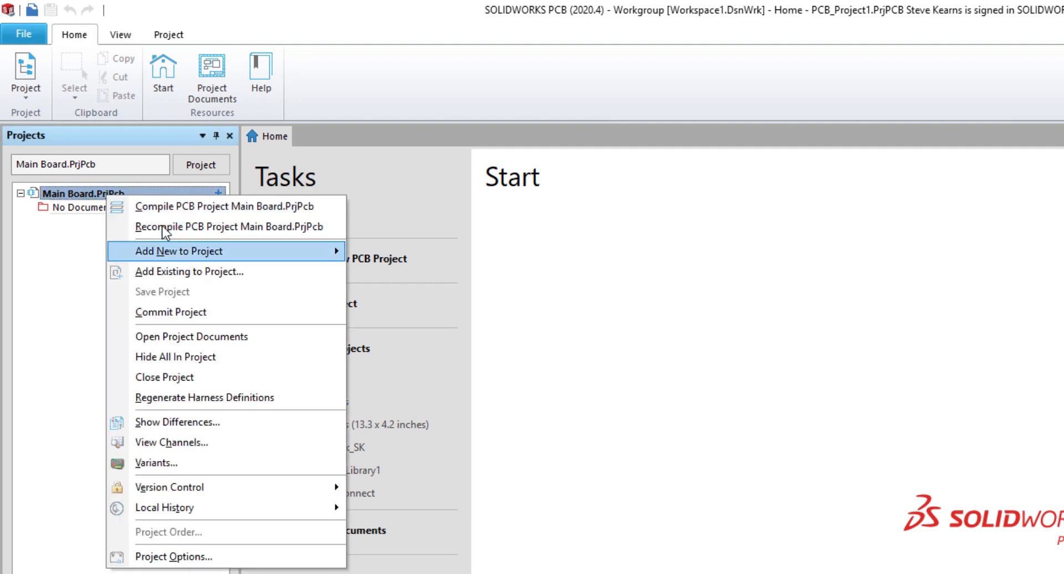
mouse_move(166, 251)
left_click(394, 255)
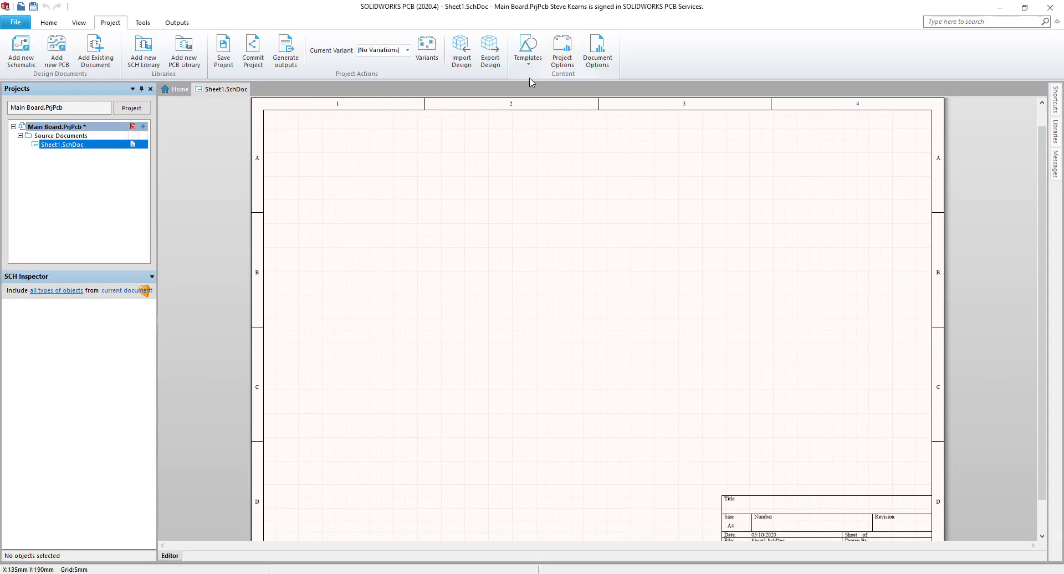
- Apply the A4-SSM general template to the new schematic sheet
left_click(528, 51)
mouse_move(536, 89)
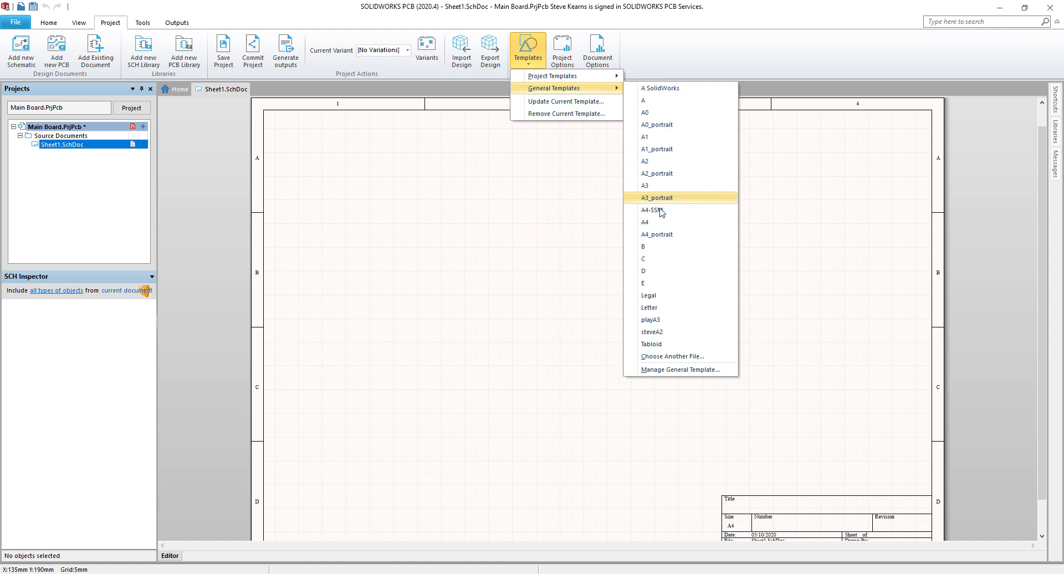
left_click(660, 211)
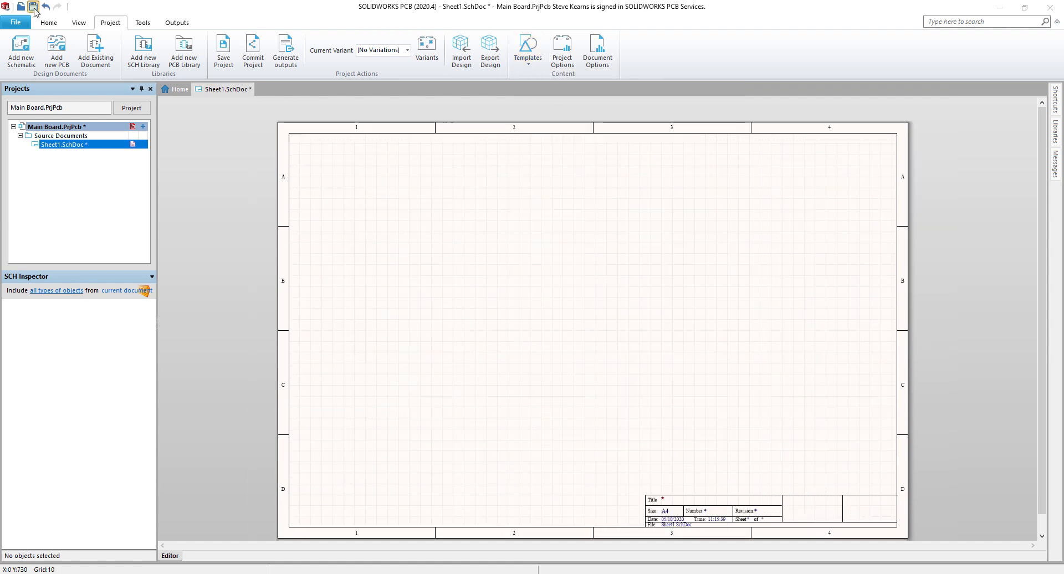
- Save the schematic sheet as Interface.SchDoc in the Main Board project folder
left_click(34, 7)
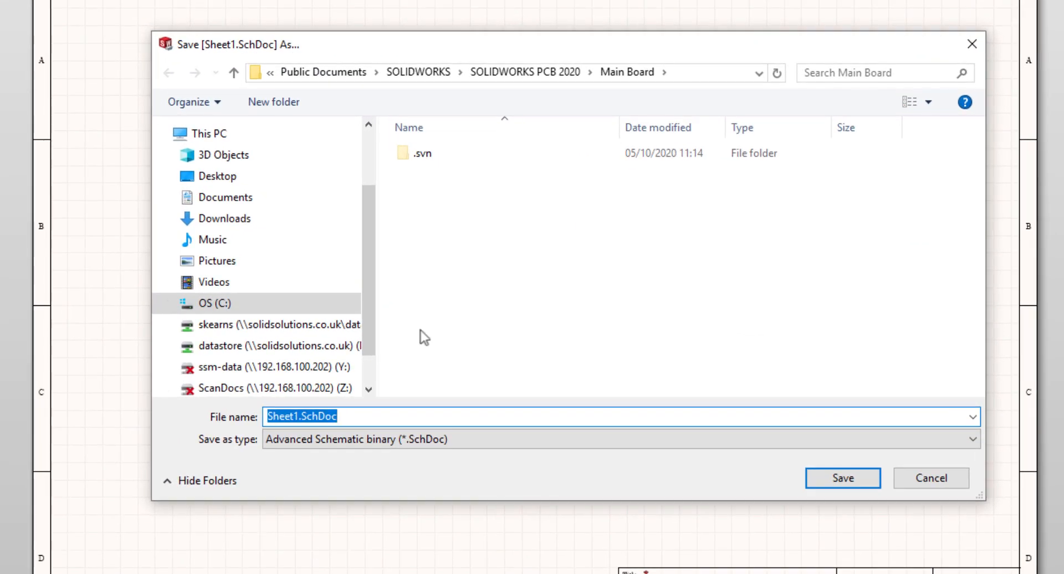
left_click(299, 416)
key("BackSpace")
key("BackSpace")
key("BackSpace")
key("BackSpace")
key("BackSpace")
key("BackSpace")
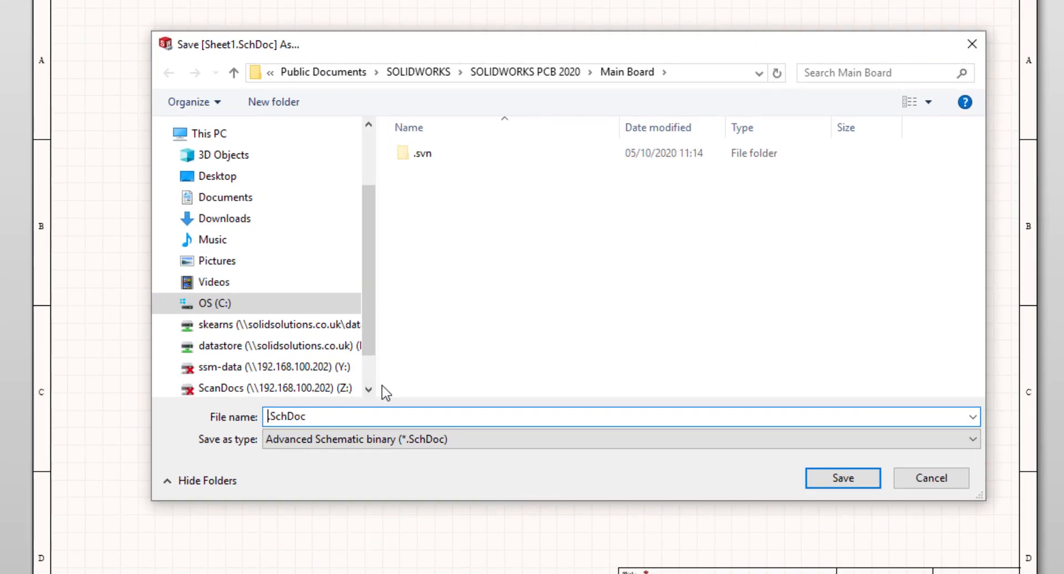
type("Interface")
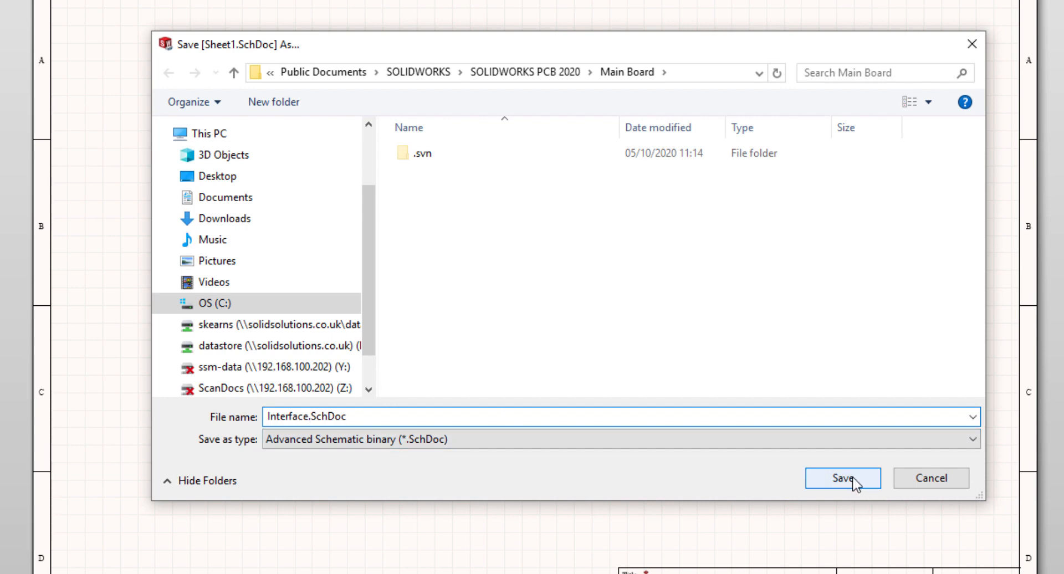
left_click(851, 480)
- Add a second schematic document to the Main Board project
right_click(59, 128)
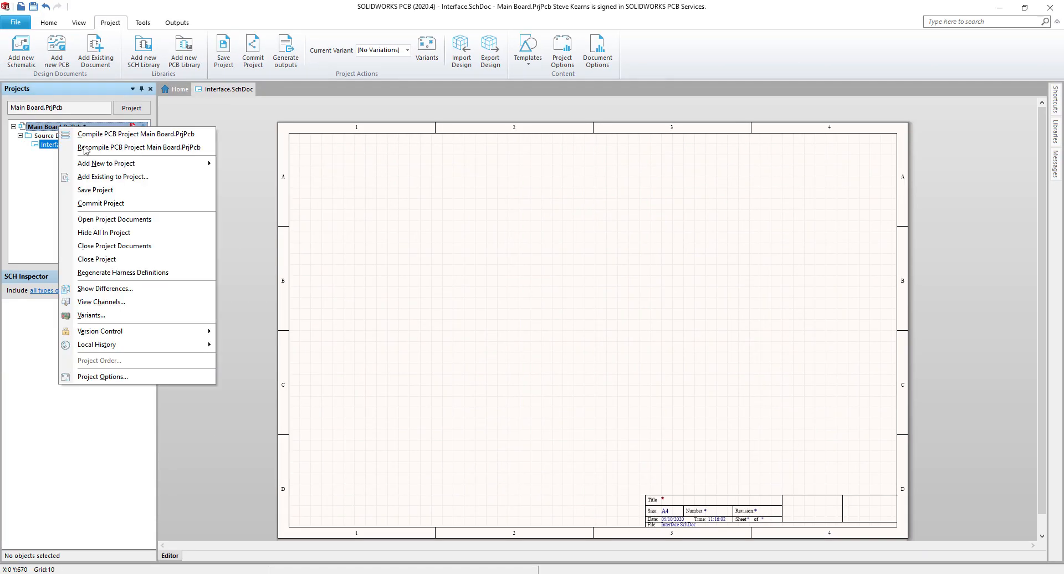
mouse_move(111, 163)
left_click(252, 164)
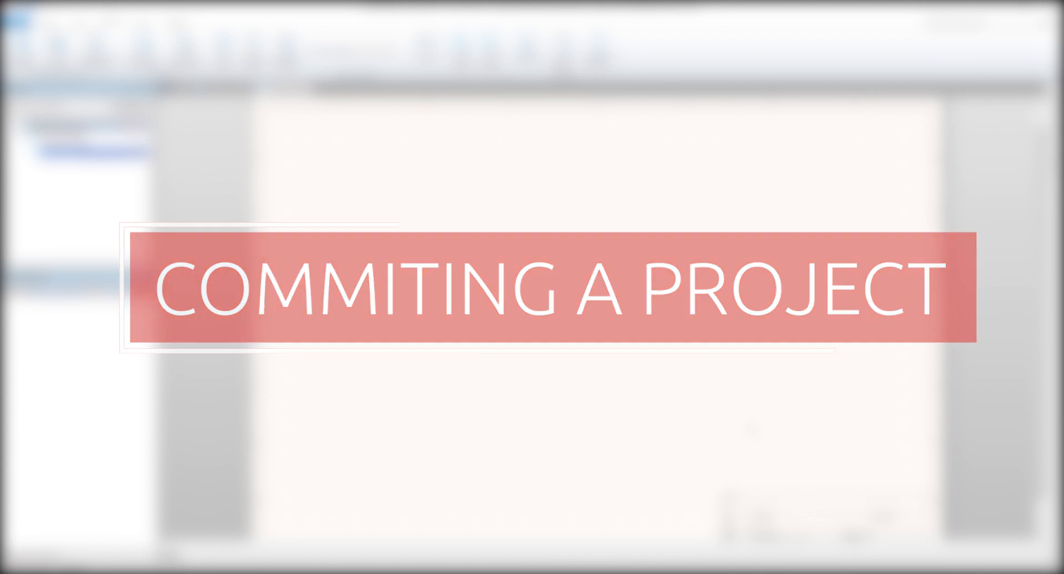
scroll(617, 355, "down", 1, "ctrl")
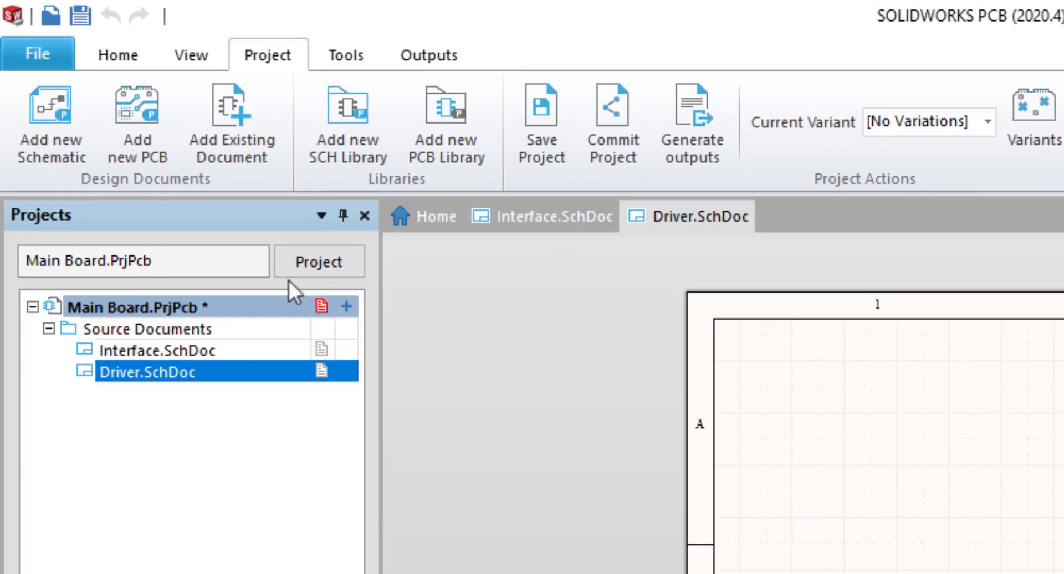
- Save the Main Board project and commit it to version control with the comment "Initial design"
left_click(26, 54)
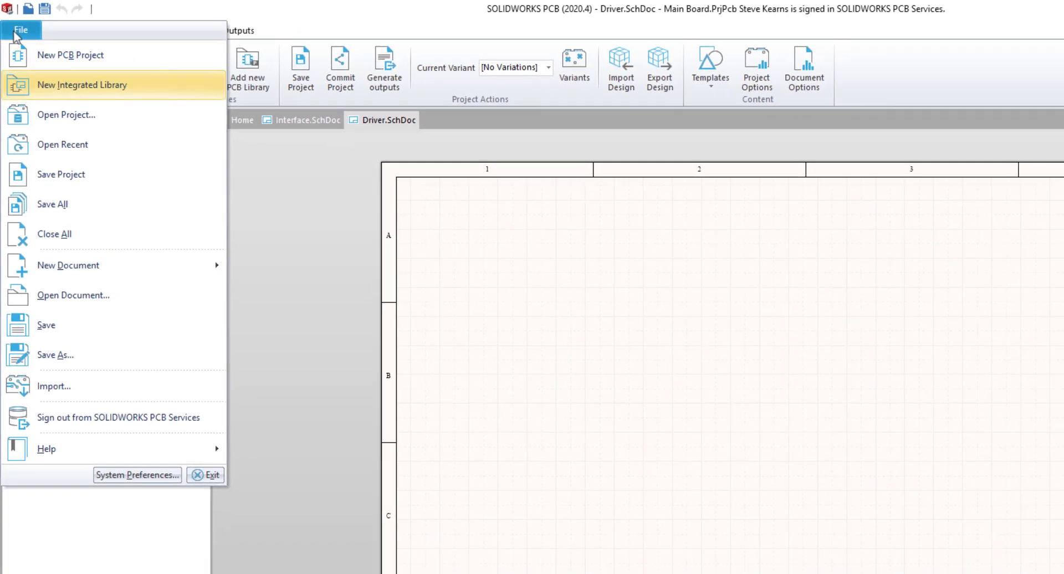
left_click(62, 175)
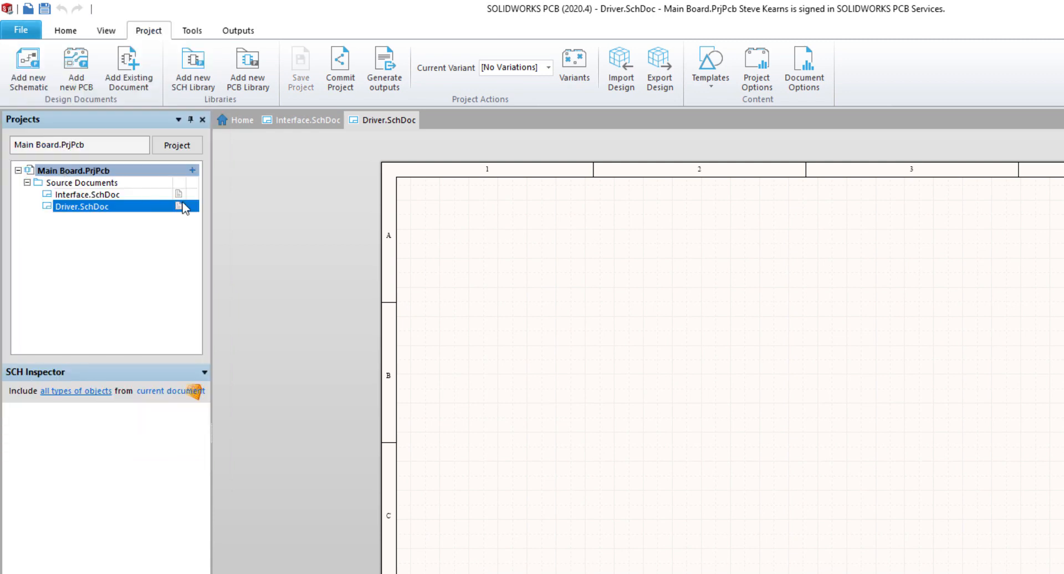
right_click(114, 177)
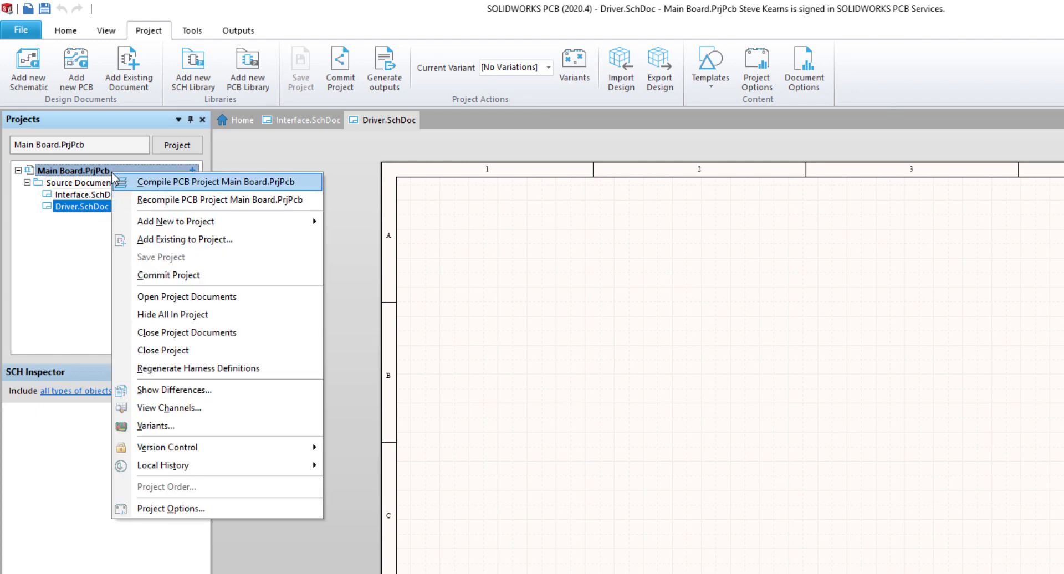
left_click(177, 276)
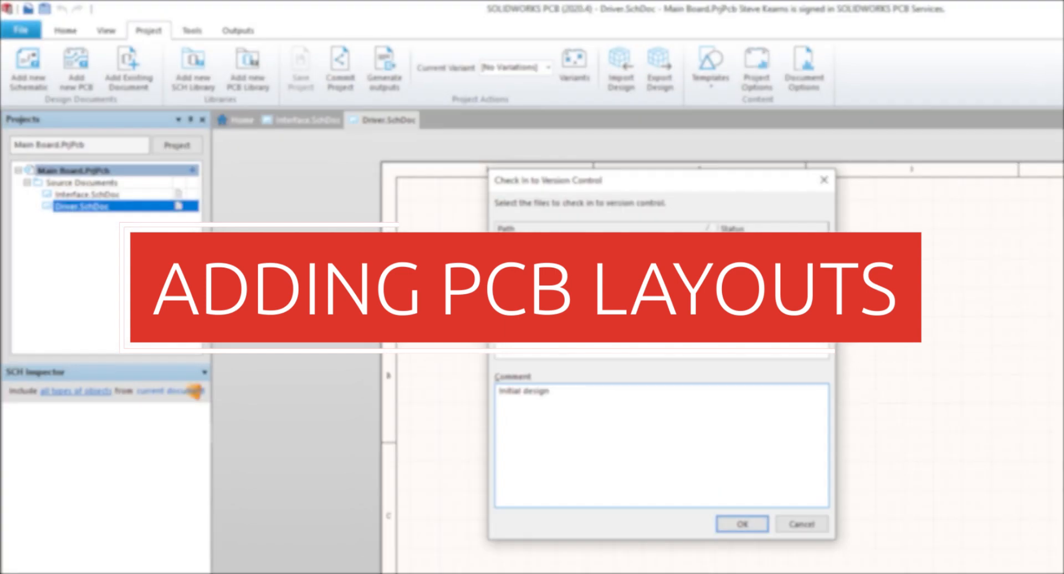
left_click(743, 525)
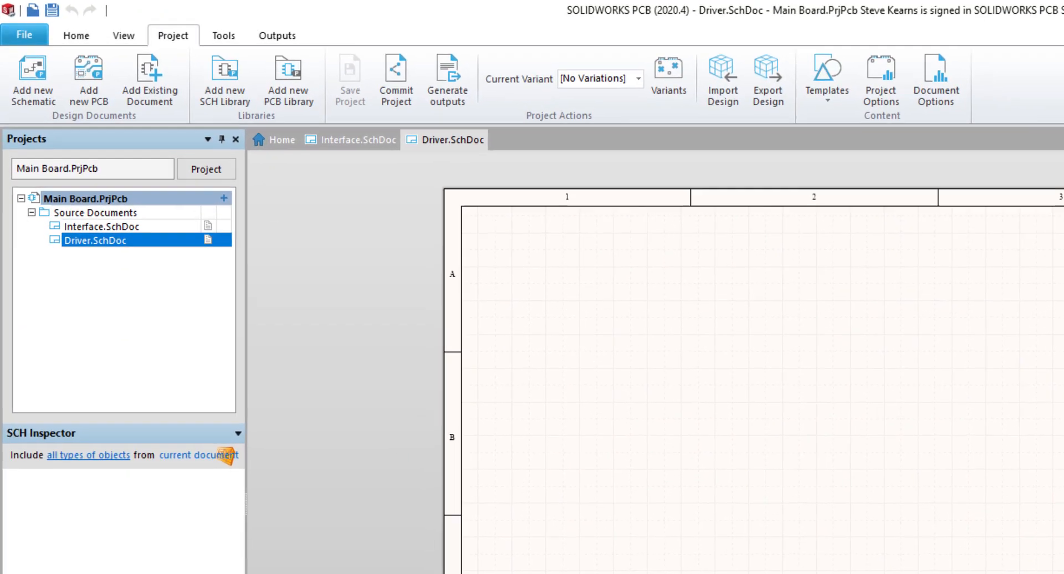
- Add a new PCB document to the Main Board project
right_click(108, 224)
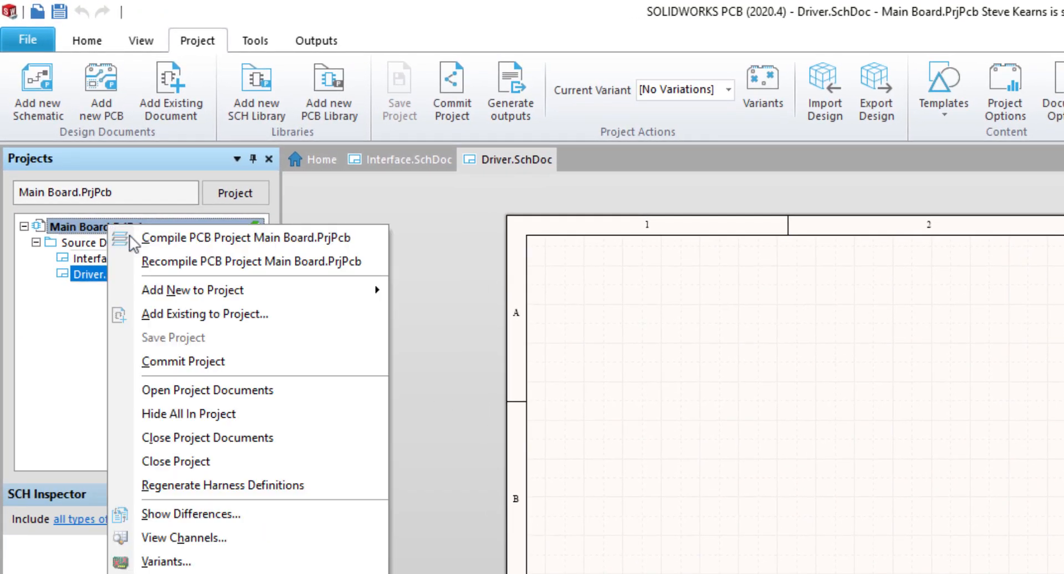
mouse_move(222, 283)
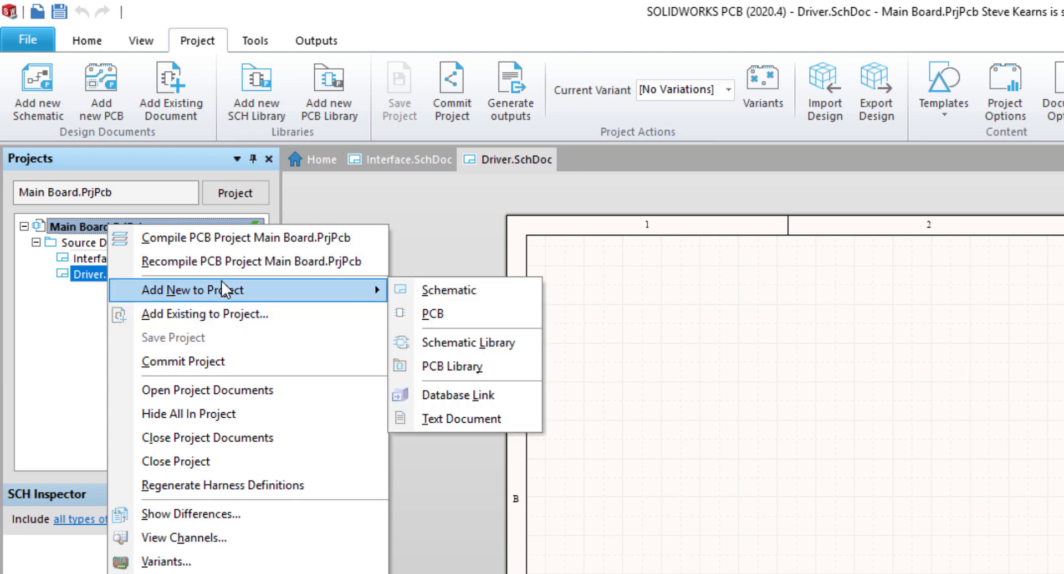
left_click(465, 317)
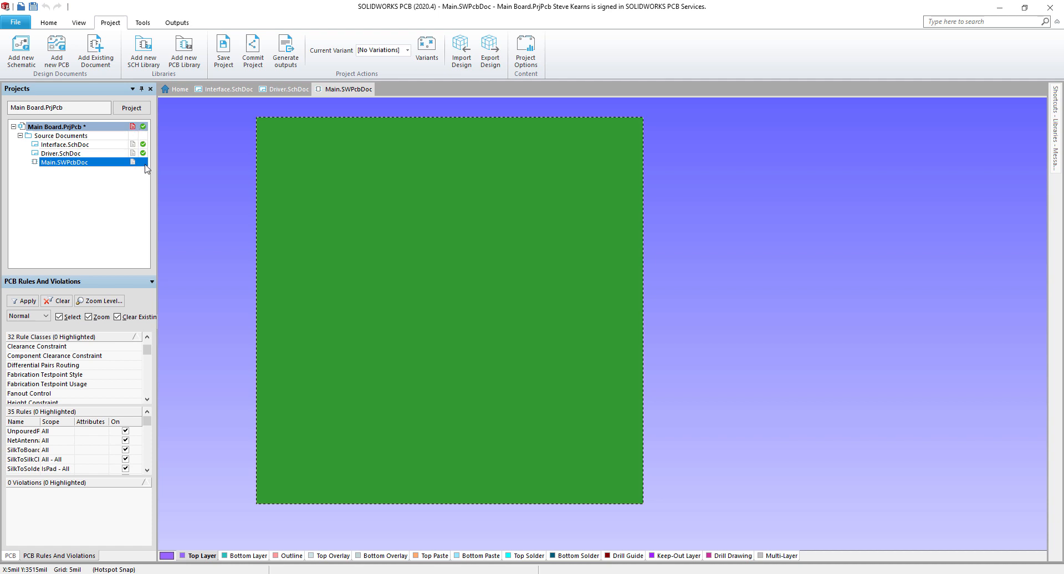
- Save the project's unsaved files and commit all of them with a comment starting "Added PCB file to"
right_click(76, 129)
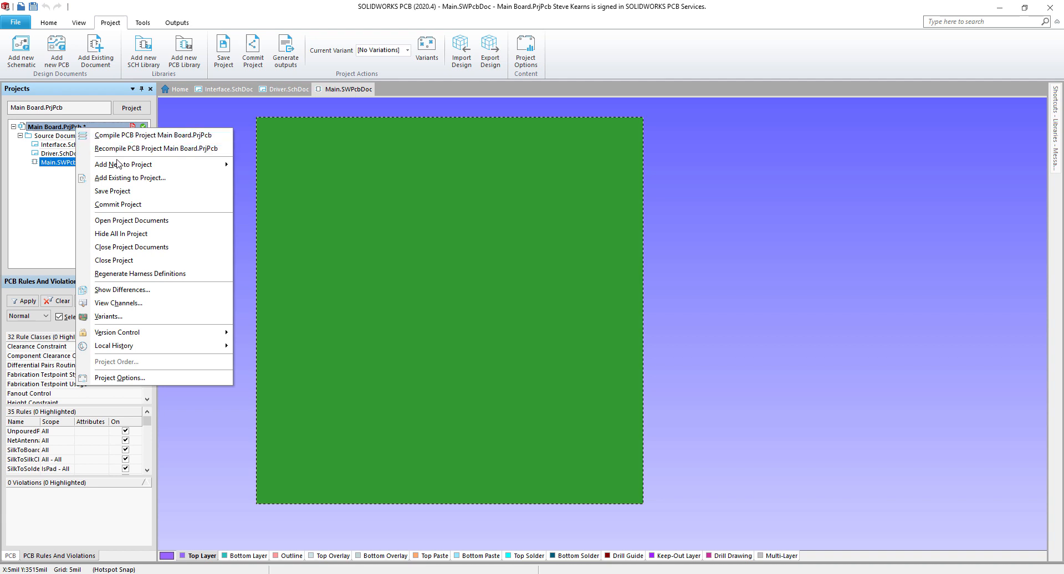
left_click(119, 204)
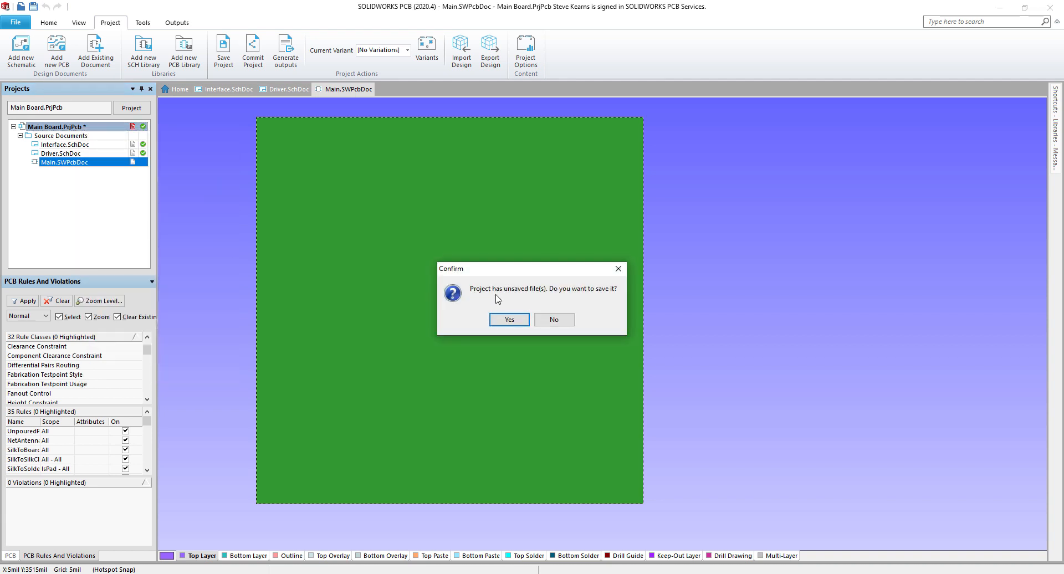
left_click(510, 321)
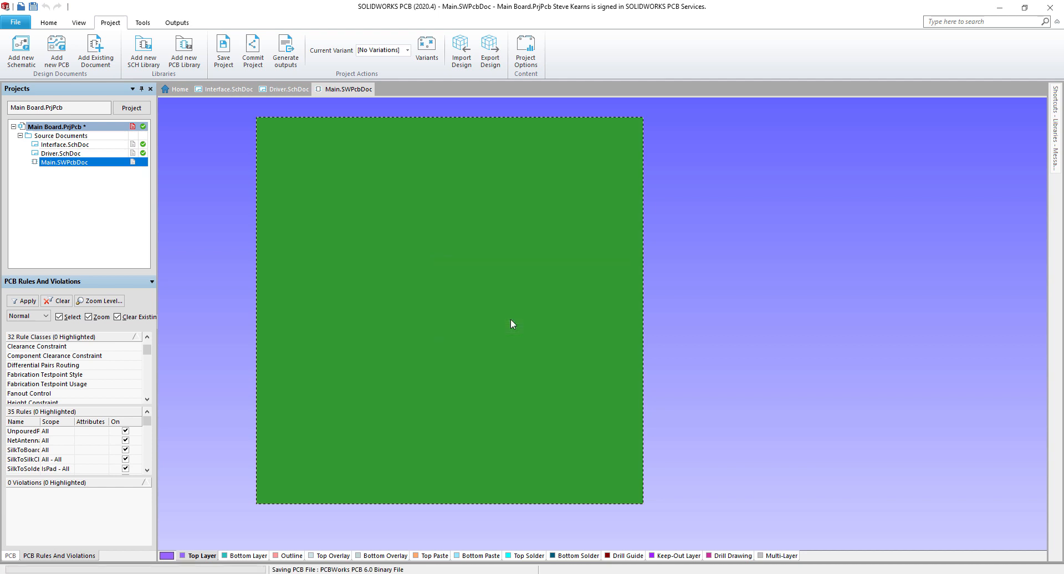
left_click(484, 306)
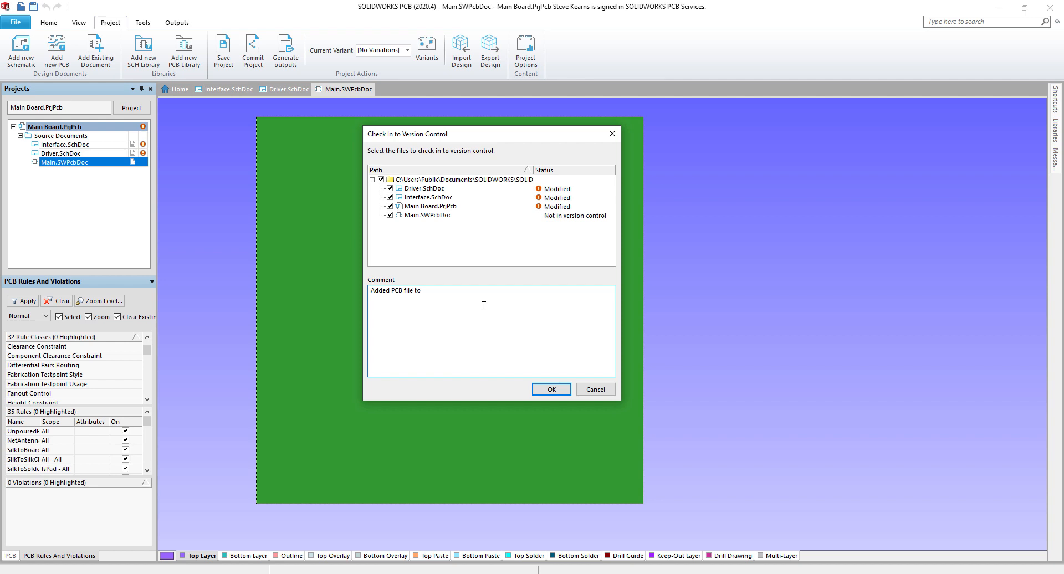
left_click(551, 390)
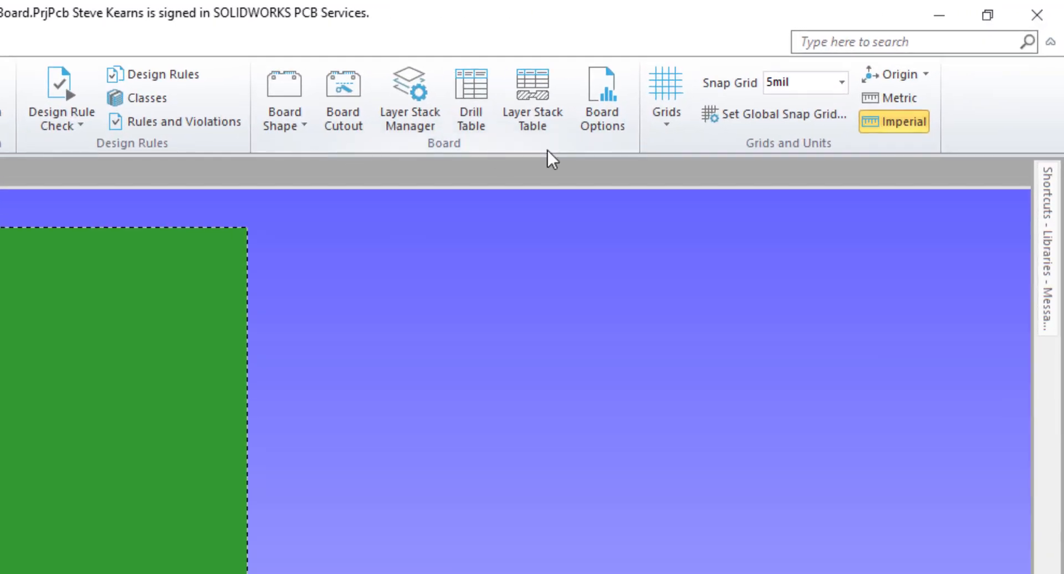
- Switch the PCB's measurement units to Metric and open the board options for review
left_click(892, 94)
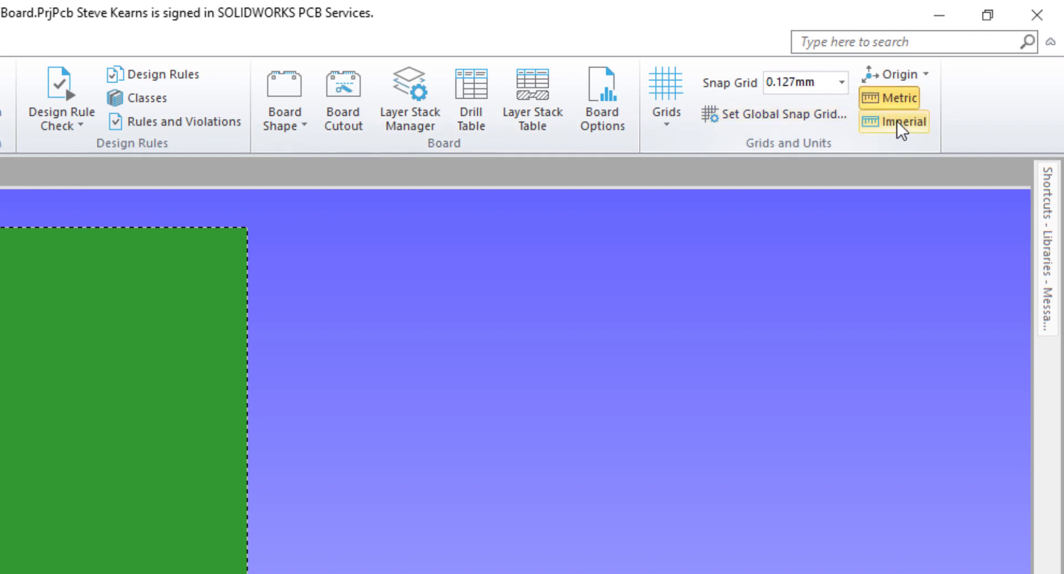
left_click(897, 121)
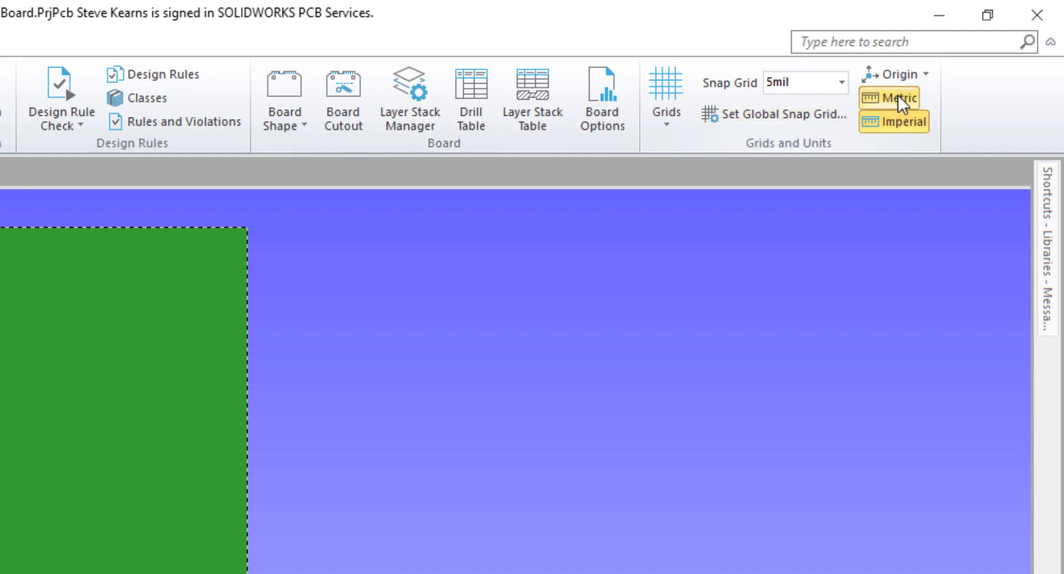
left_click(897, 95)
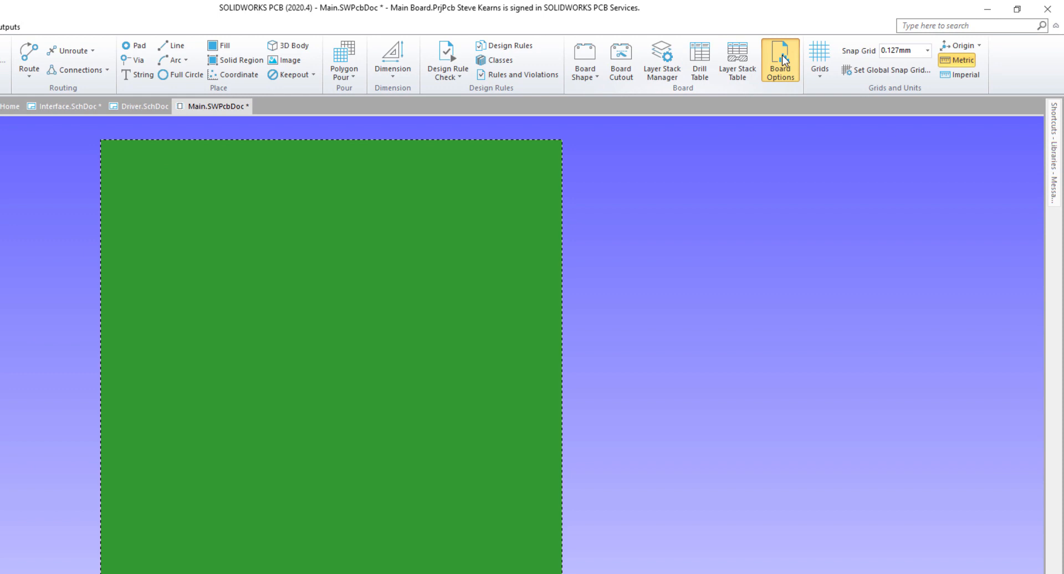
left_click(783, 60)
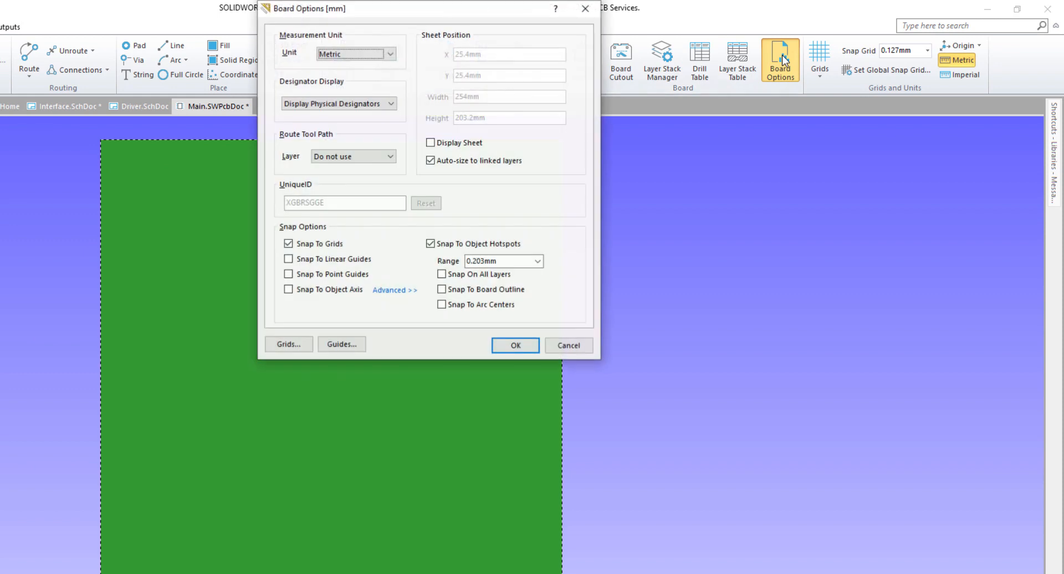
left_click_drag(500, 18, 558, 184)
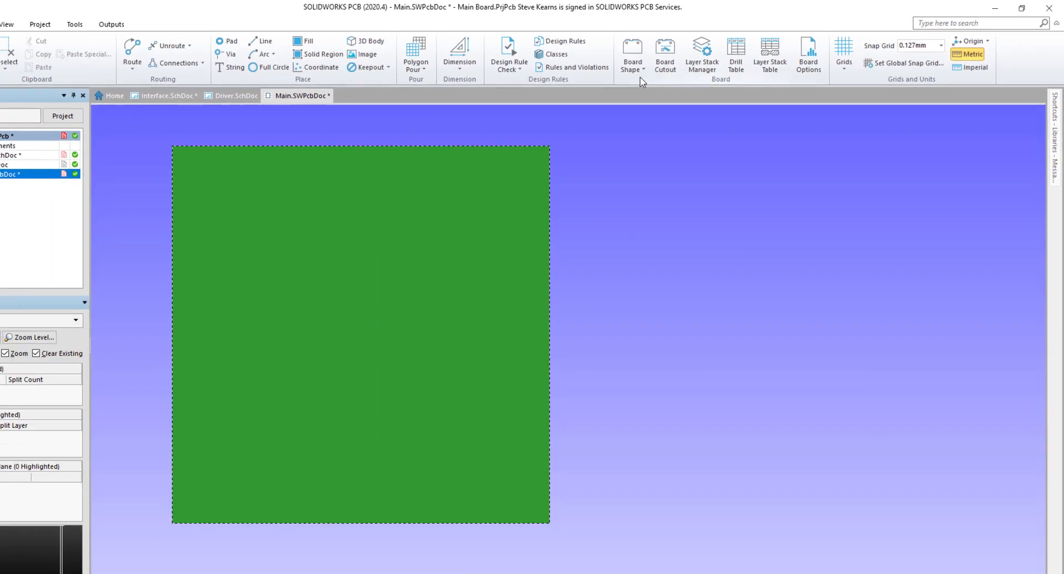
- Edit the board shape by pulling its top and right edges inward and chamfering the upper-right corner diagonally
left_click(644, 72)
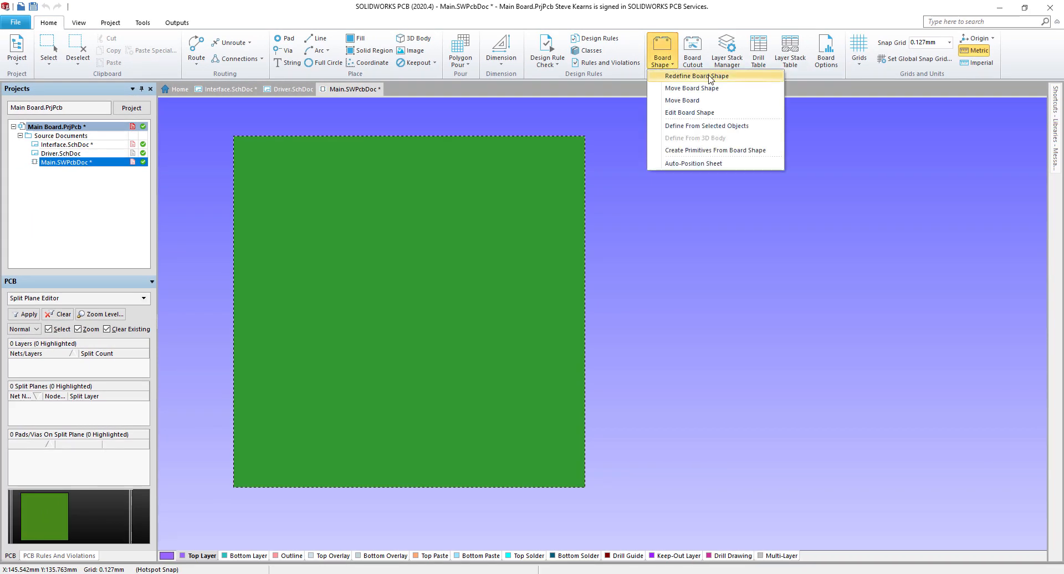
left_click(717, 114)
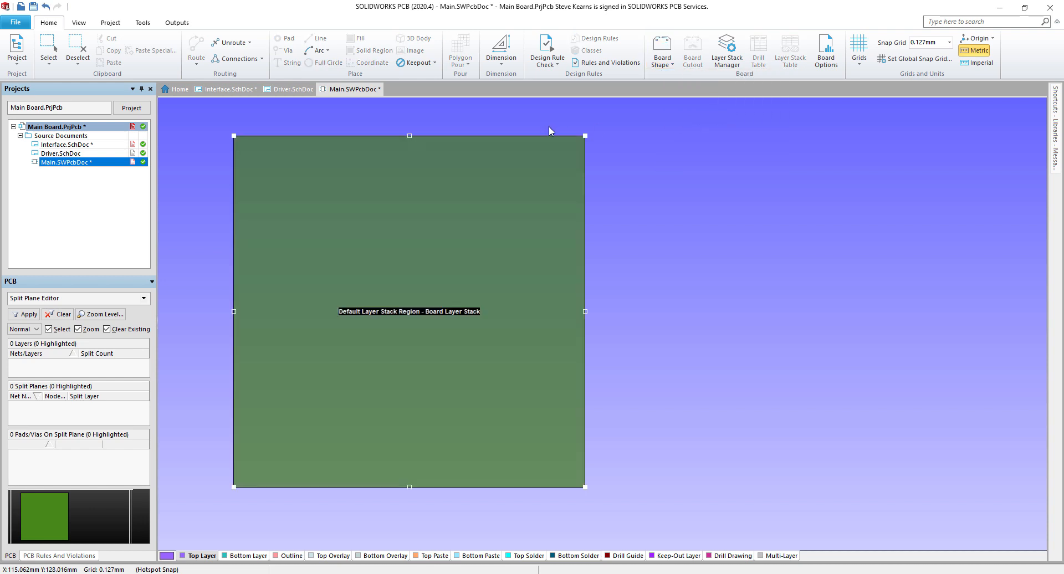
left_click_drag(501, 133, 494, 244)
left_click_drag(585, 313, 470, 322)
left_click_drag(470, 245, 422, 293)
left_click(425, 203)
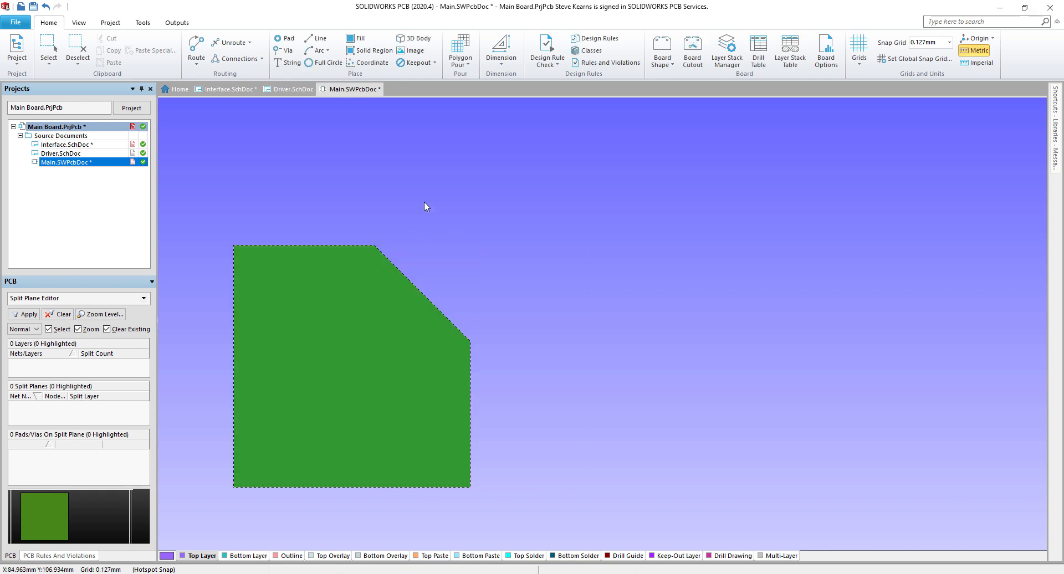
- Add a rectangular board cutout about 16 mm wide in the lower right area of the board
left_click(674, 68)
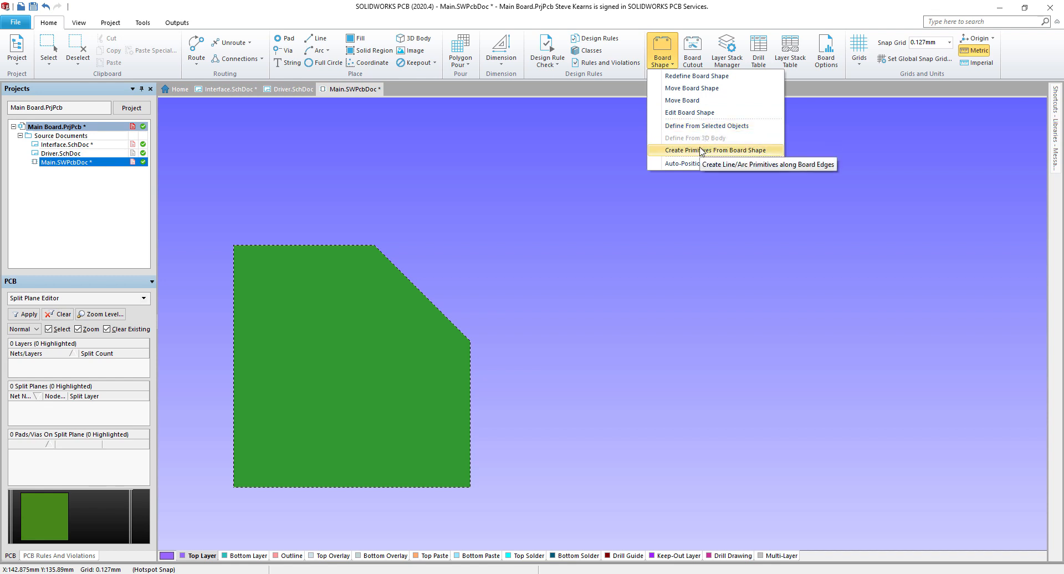
left_click(696, 56)
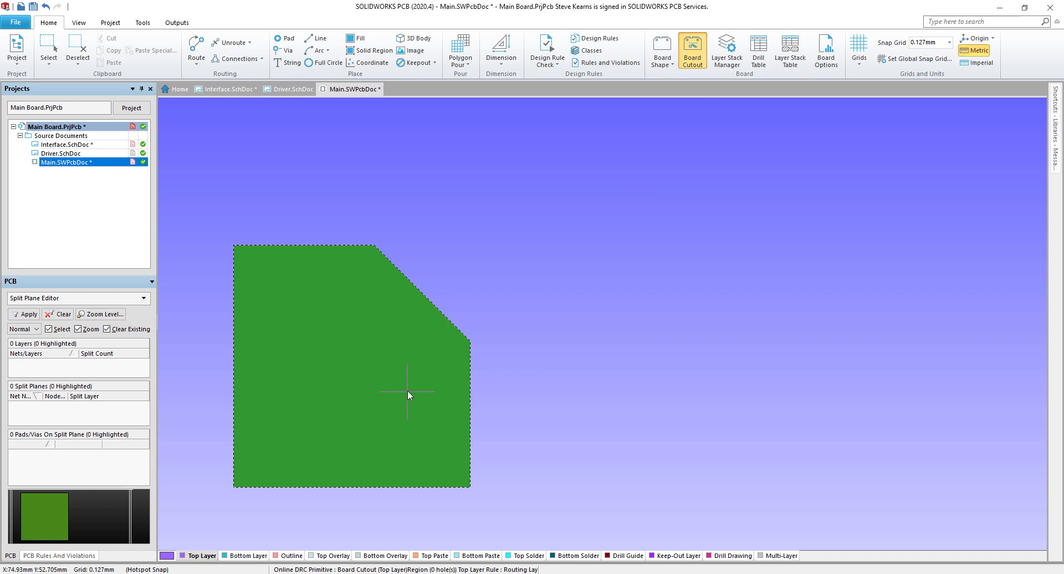
left_click(351, 391)
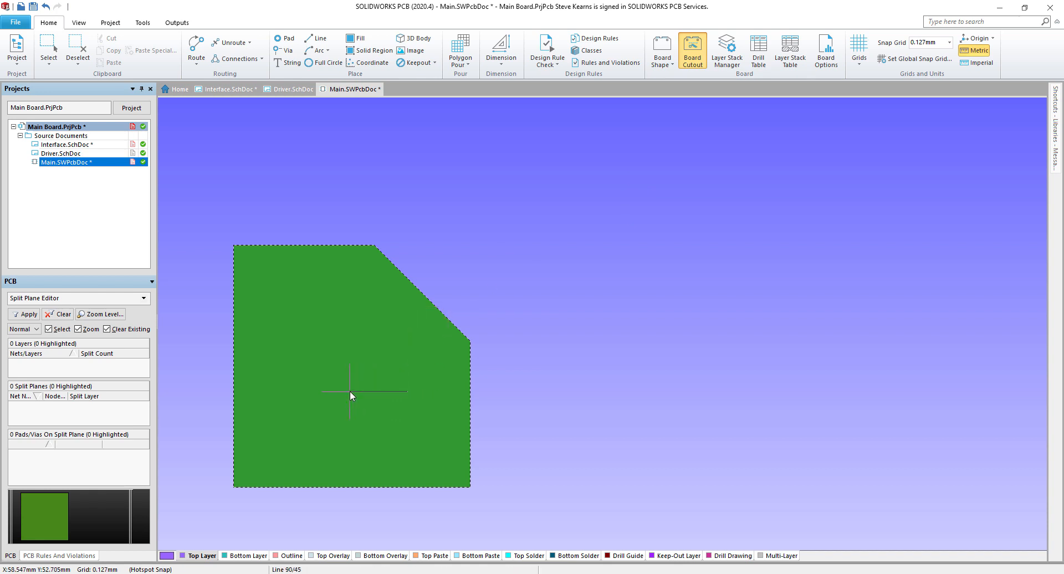
left_click(408, 422)
right_click(496, 407)
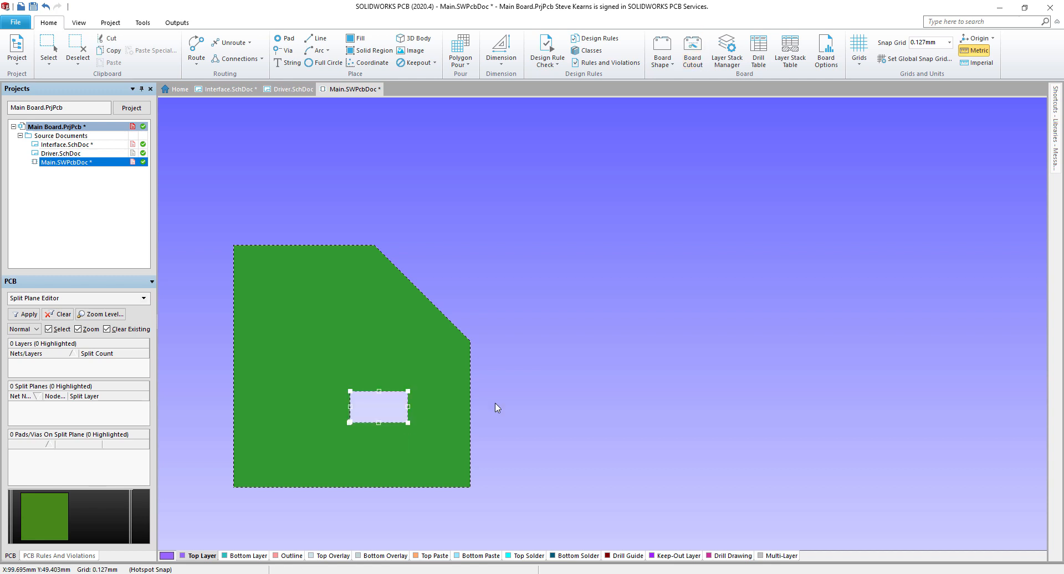
left_click(497, 406)
- Examine the board's layer stack in the Layer Stack Manager with the 3D display enabled, and accept it
left_click(732, 52)
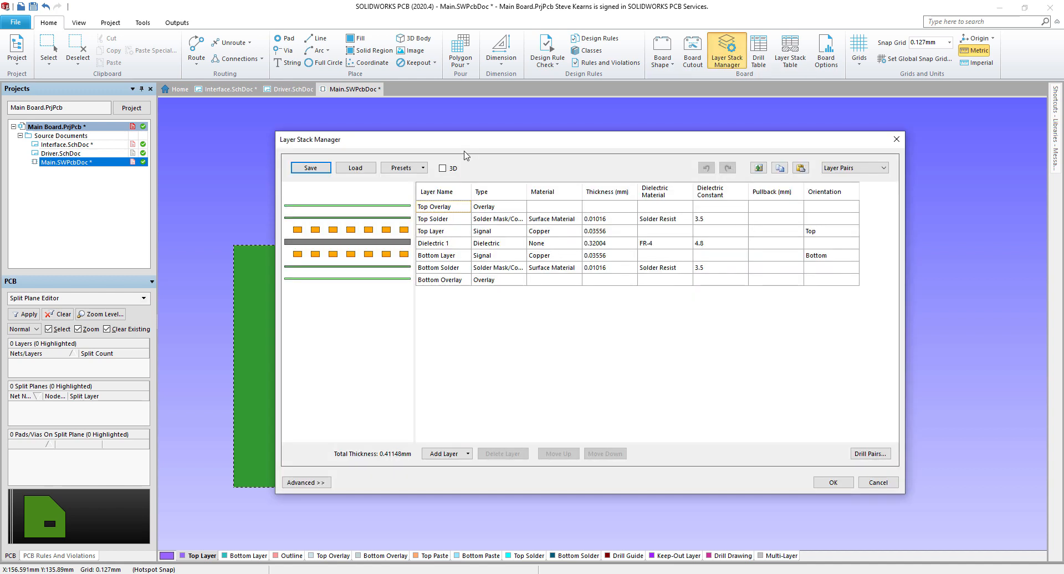
left_click(442, 169)
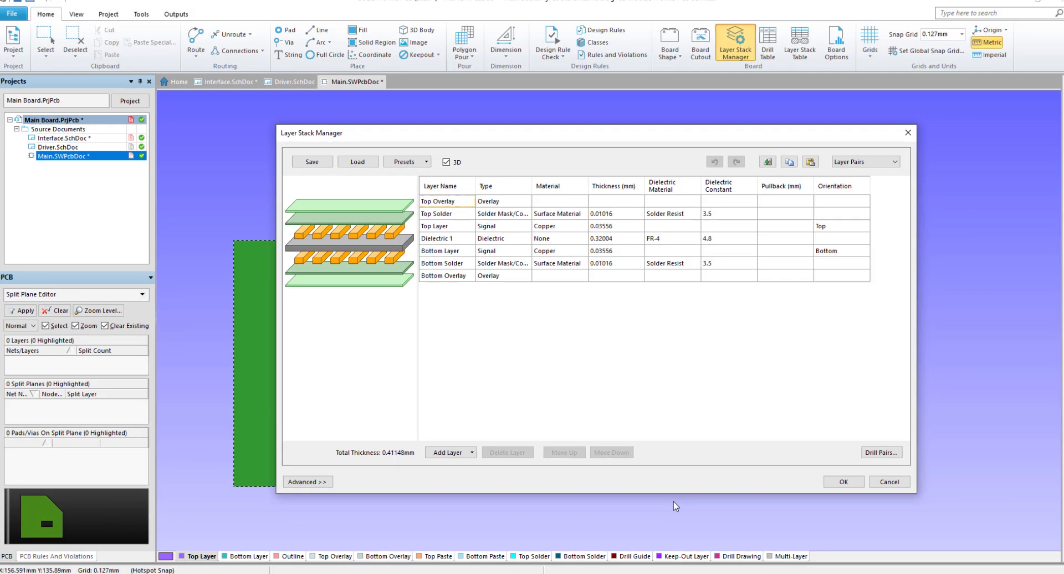
left_click(833, 482)
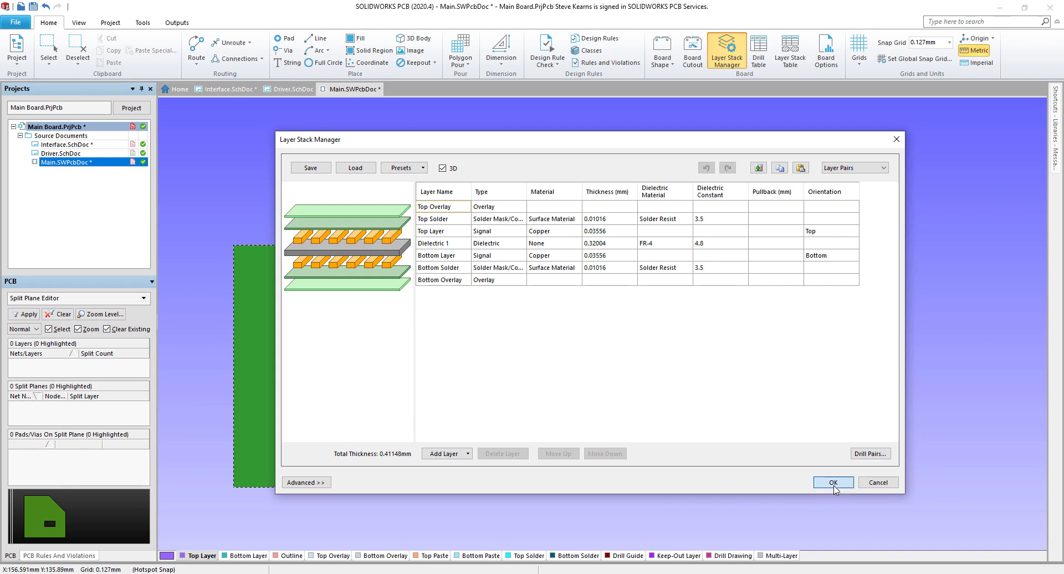